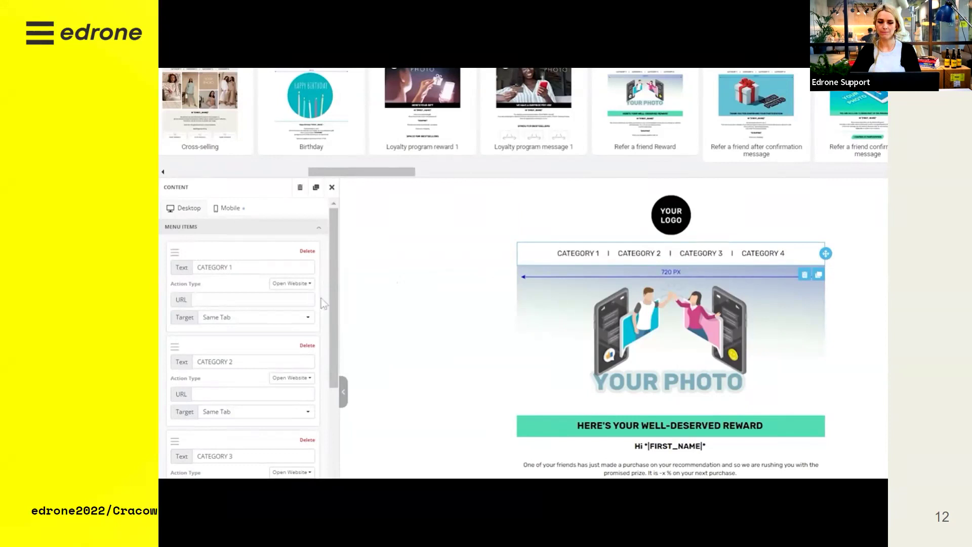
# - Replace the banner photo placeholder under the category menu with the stock image of three women in a sunflower field
pyautogui.click(584, 324)
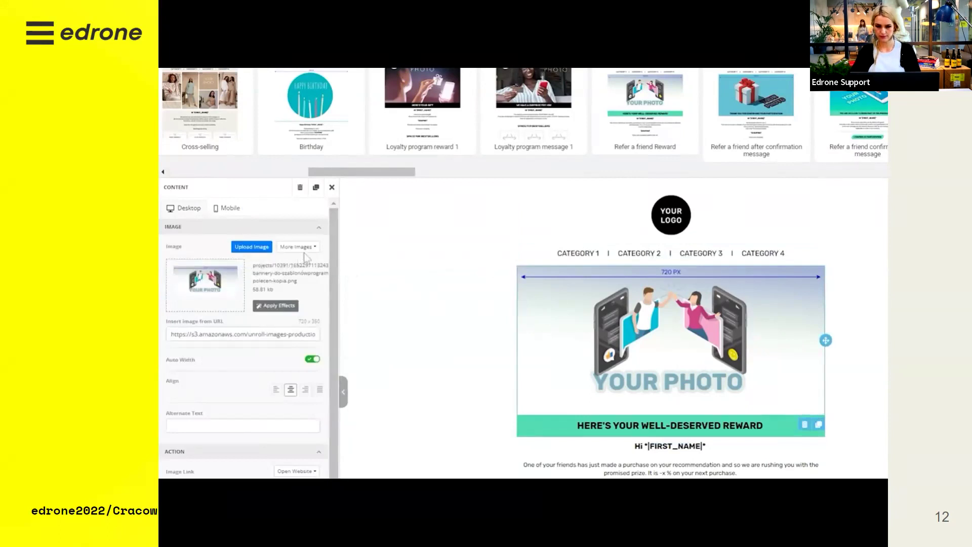
pyautogui.click(331, 187)
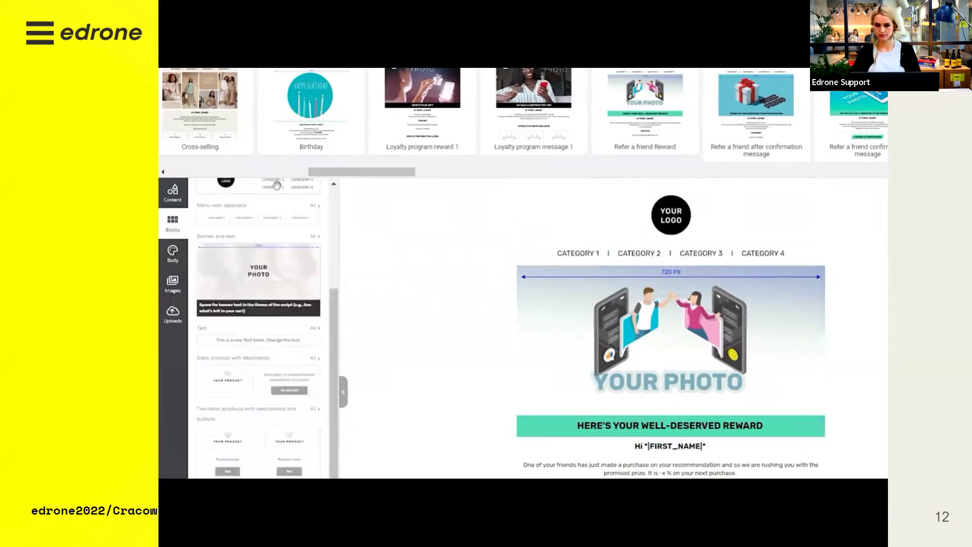
pyautogui.click(181, 297)
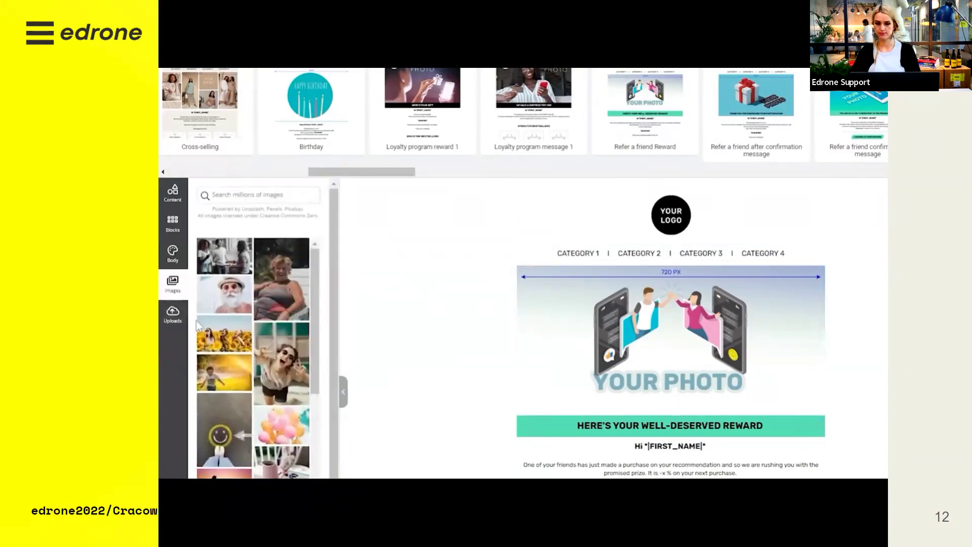
pyautogui.moveTo(225, 331); pyautogui.dragTo(656, 297)
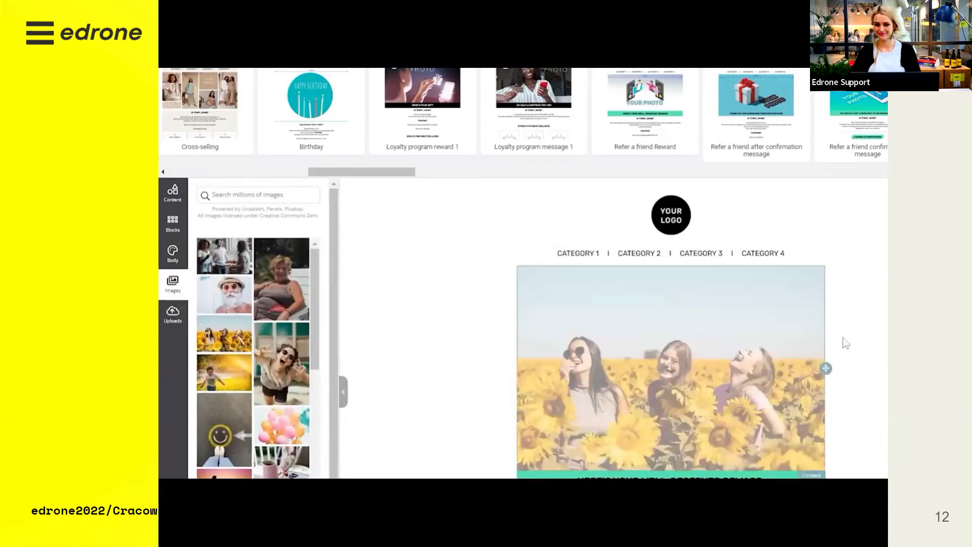
pyautogui.scroll(-5, 866, 348)
pyautogui.scroll(5, 866, 348)
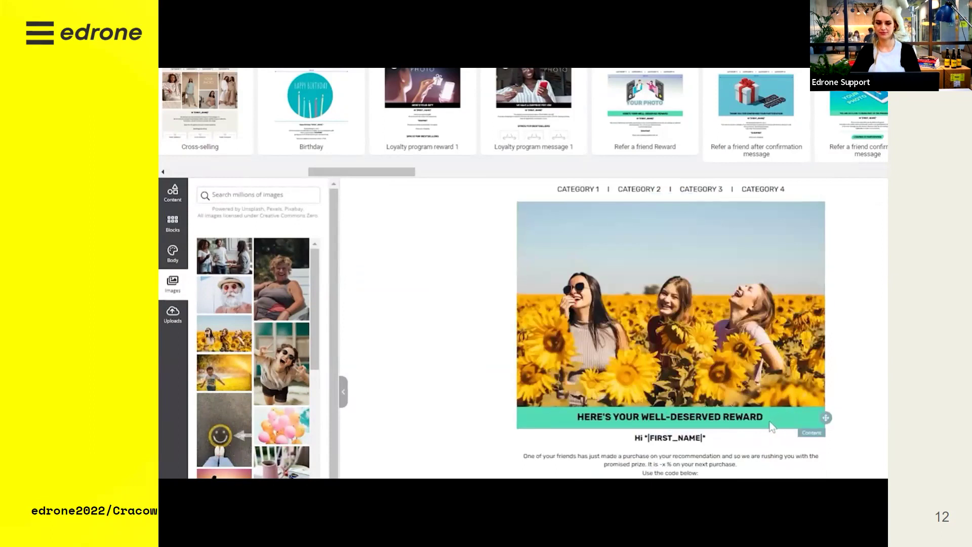
pyautogui.scroll(-1, 761, 423)
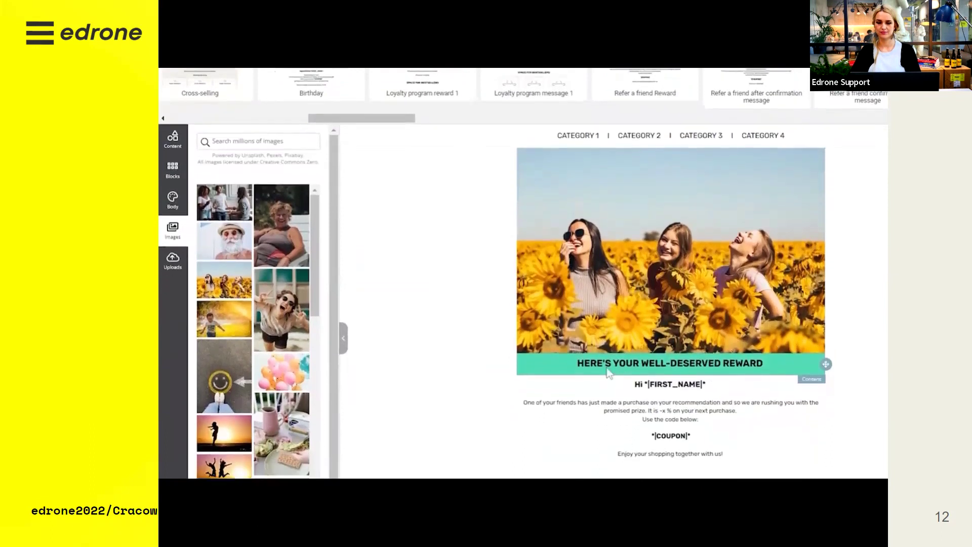
# - Open the green reward heading's text settings and the row properties of the greeting and coupon text
pyautogui.click(568, 367)
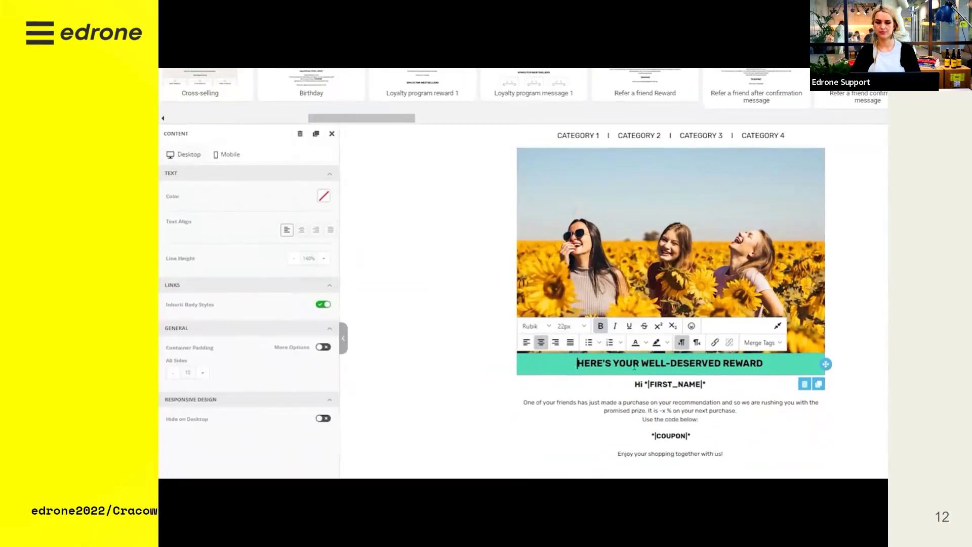
pyautogui.click(842, 398)
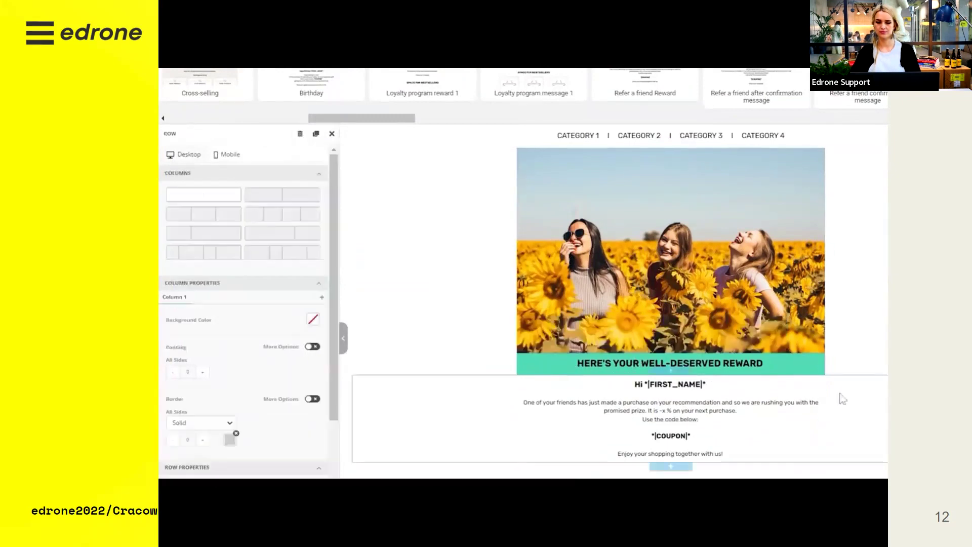
pyautogui.scroll(-4, 843, 395)
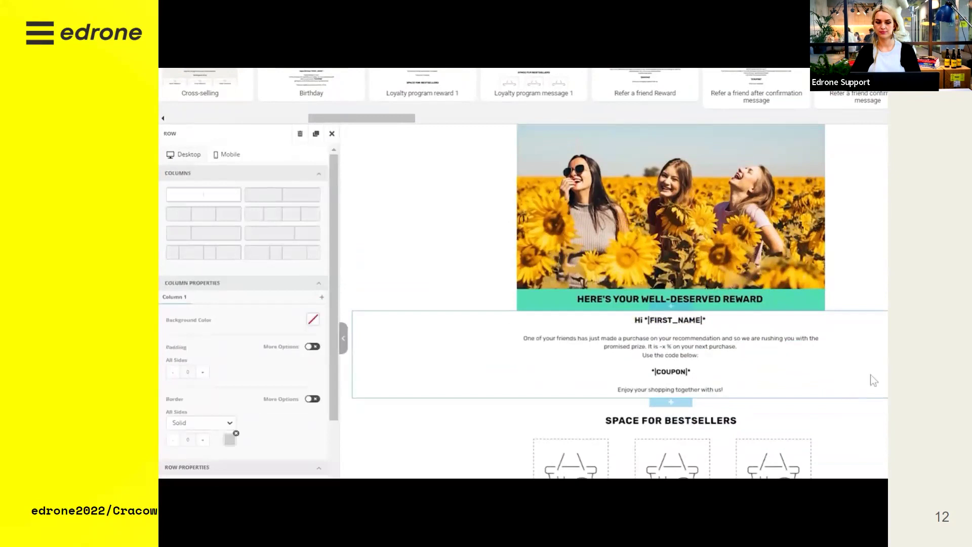
pyautogui.scroll(-5, 884, 309)
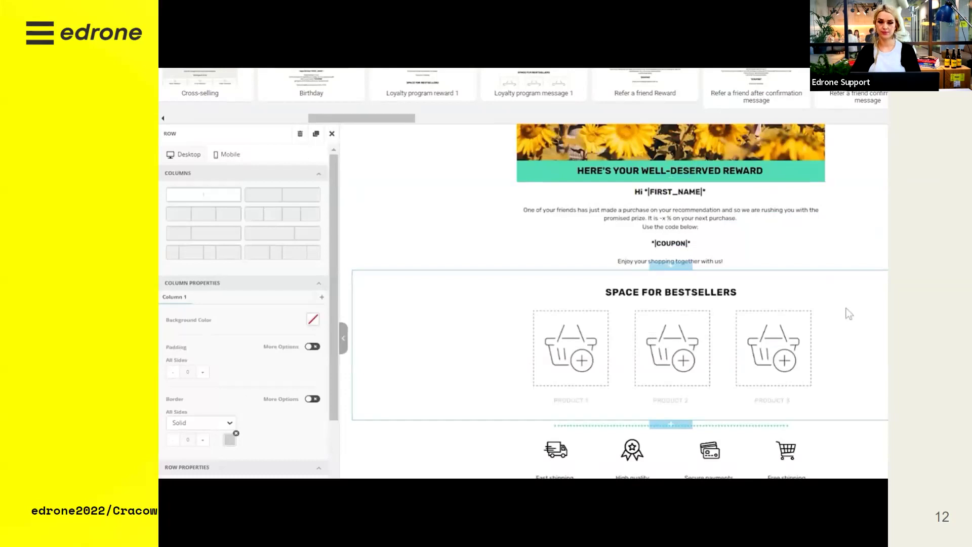
# - Delete the "Space for bestsellers" image and put the Abandoned products element in its empty space
pyautogui.click(818, 353)
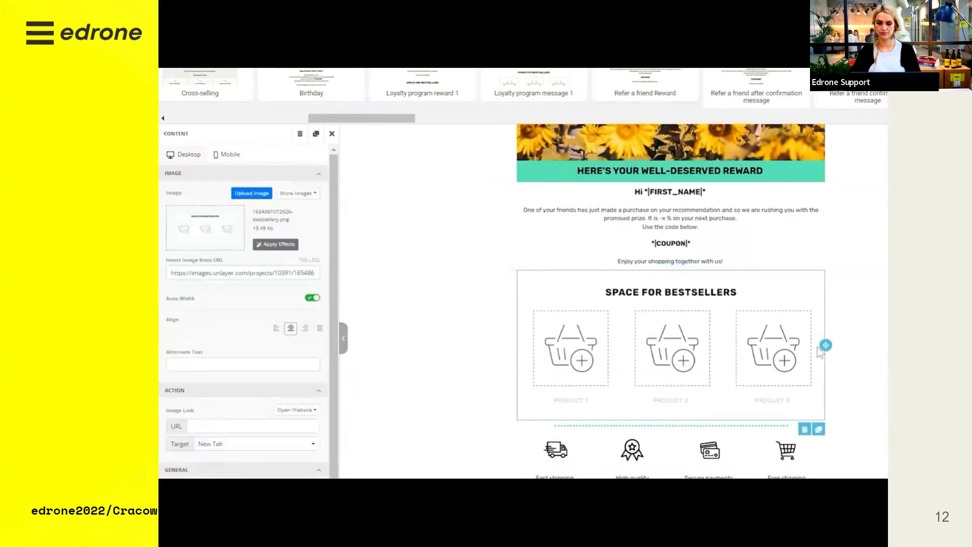
pyautogui.click(805, 430)
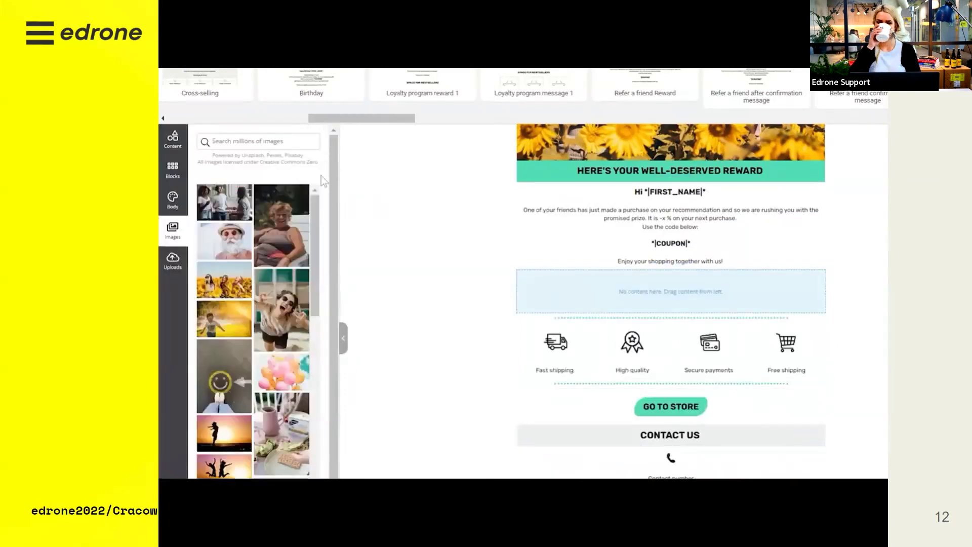
pyautogui.click(183, 146)
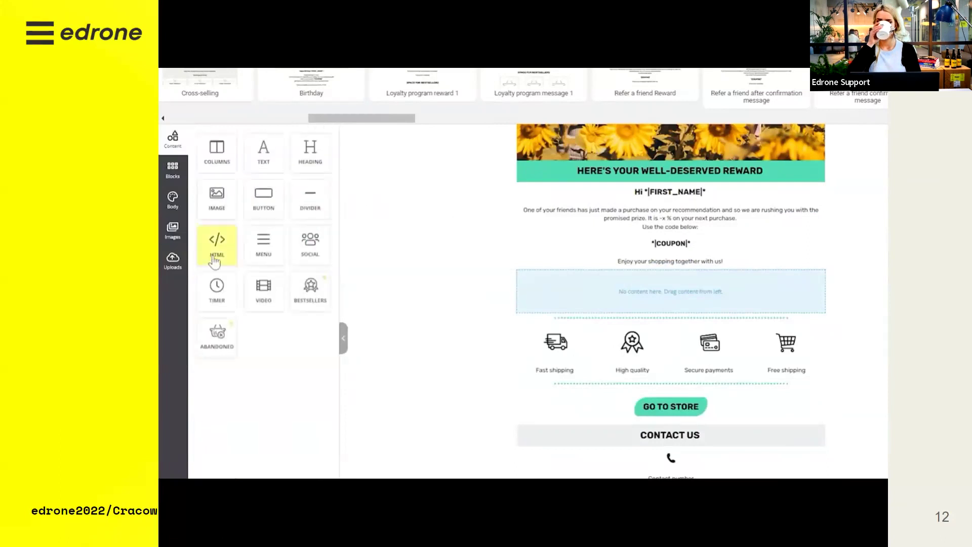
pyautogui.moveTo(218, 337); pyautogui.dragTo(646, 285)
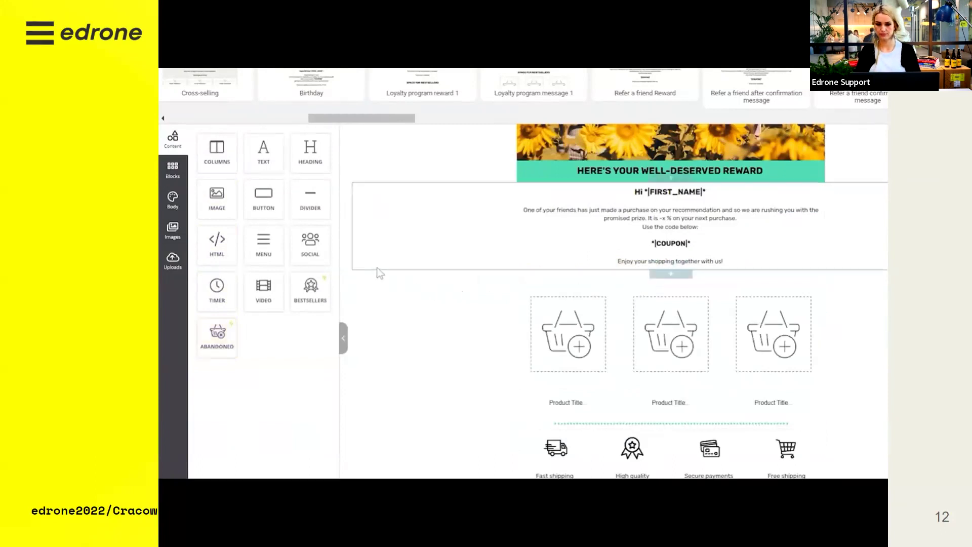
# - Insert the "Static product with description" block between the coupon text and the three-product row
pyautogui.click(176, 181)
pyautogui.scroll(-5, 331, 292)
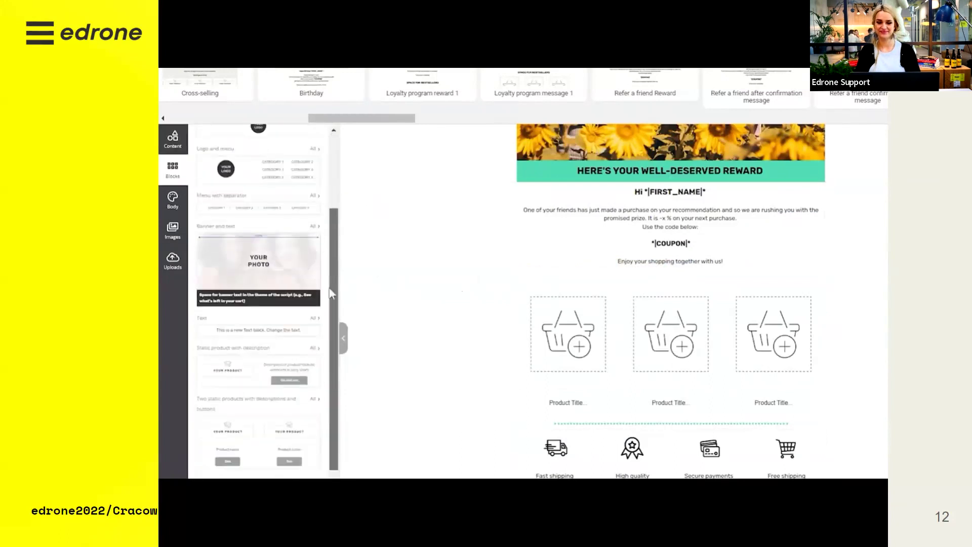
pyautogui.scroll(-1, 331, 293)
pyautogui.moveTo(274, 339); pyautogui.dragTo(639, 269)
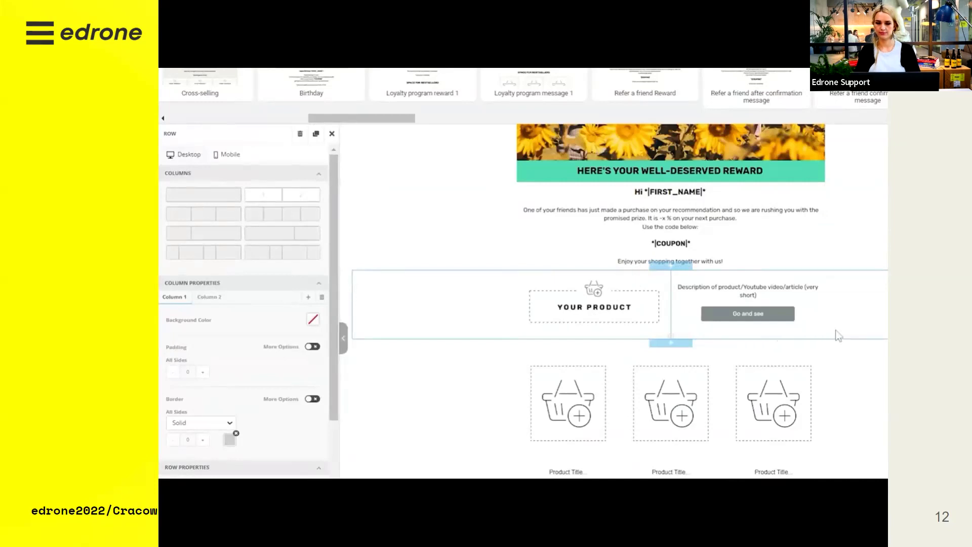
pyautogui.scroll(-5, 837, 336)
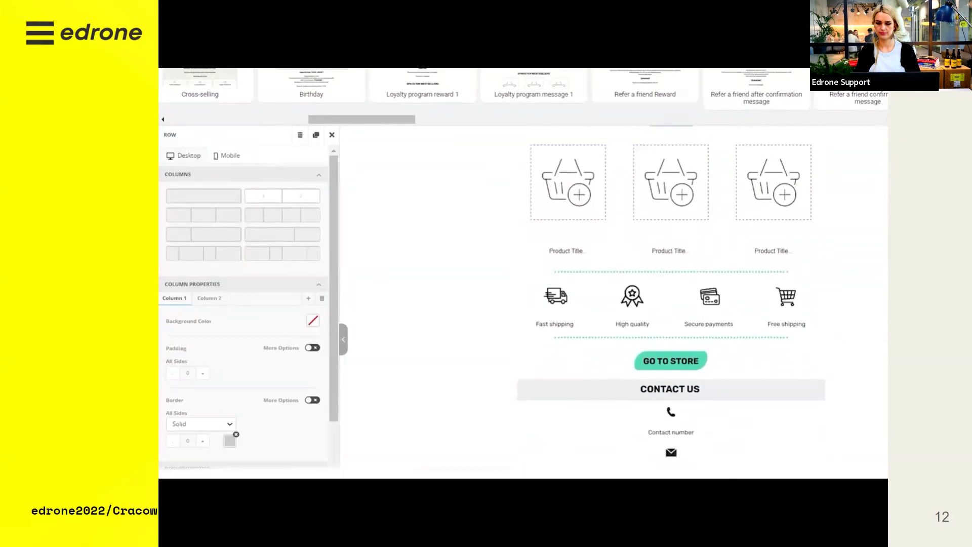
pyautogui.scroll(-1, 619, 296)
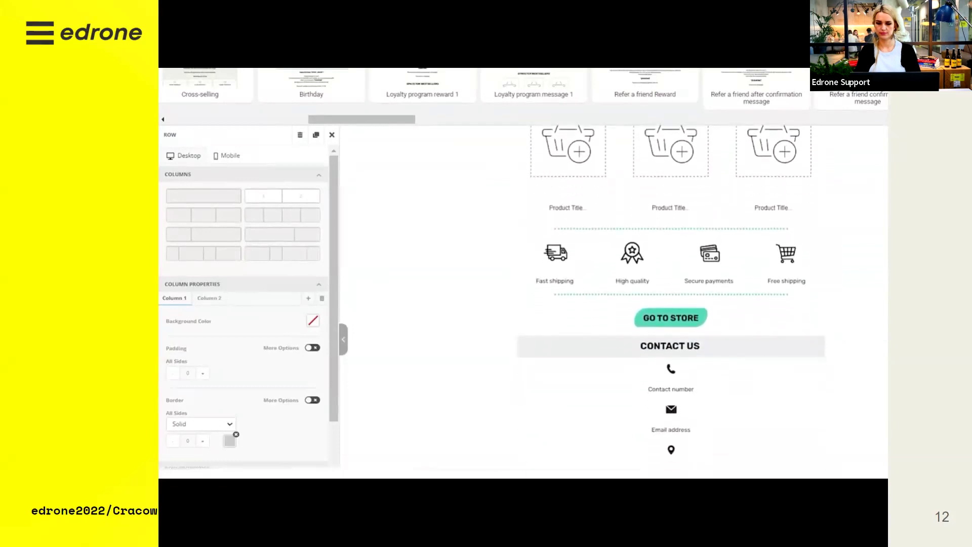
pyautogui.click(868, 281)
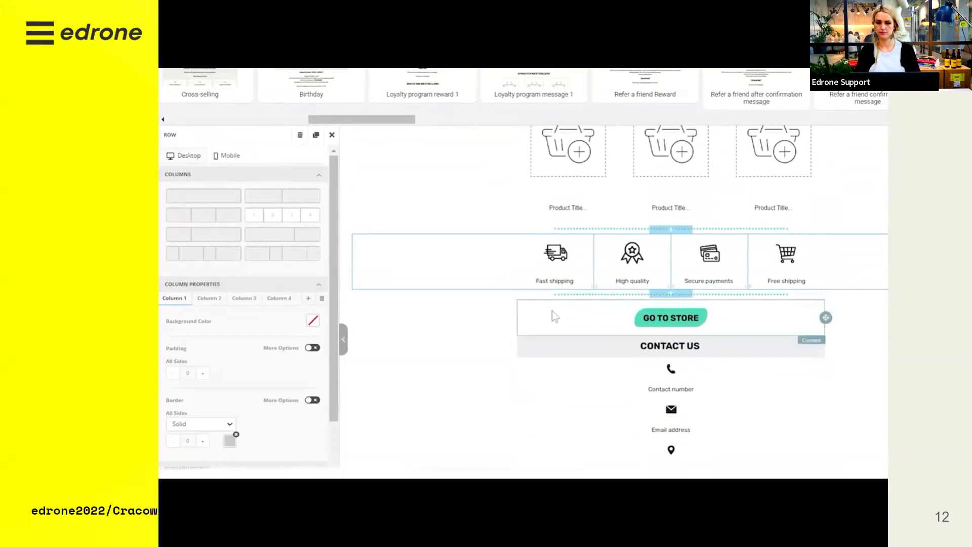
pyautogui.click(552, 311)
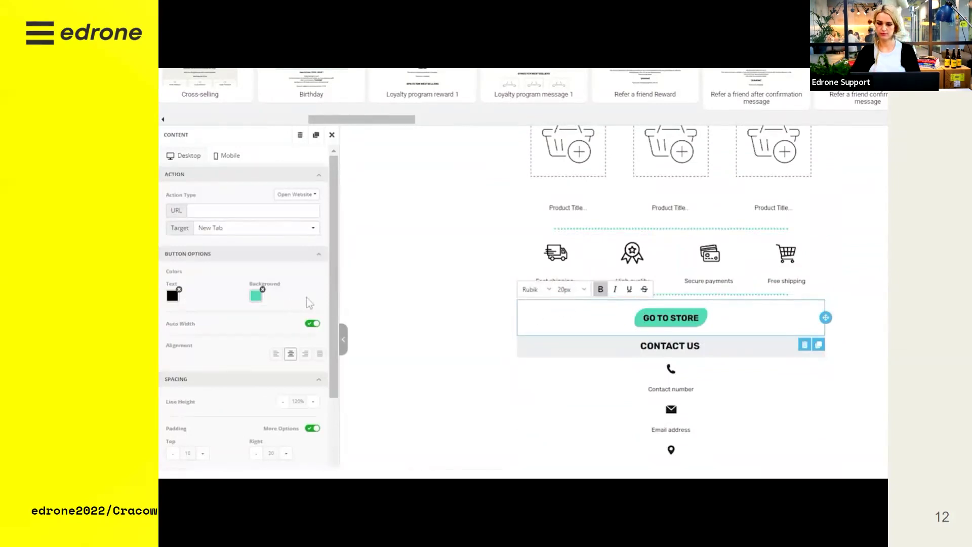
pyautogui.moveTo(331, 303)
pyautogui.mouseDown()
pyautogui.moveTo(331, 375)
pyautogui.moveTo(333, 304)
pyautogui.mouseUp()
pyautogui.click(286, 206)
pyautogui.write('https://edrone.me/')
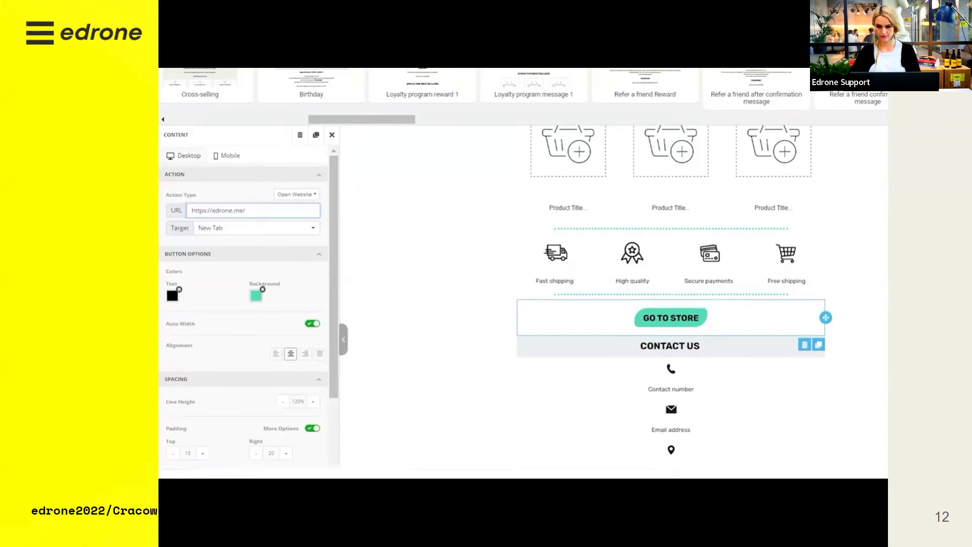
# - Open the settings of the social media icons and the row properties of the data-privacy footer text
pyautogui.scroll(-2, 523, 274)
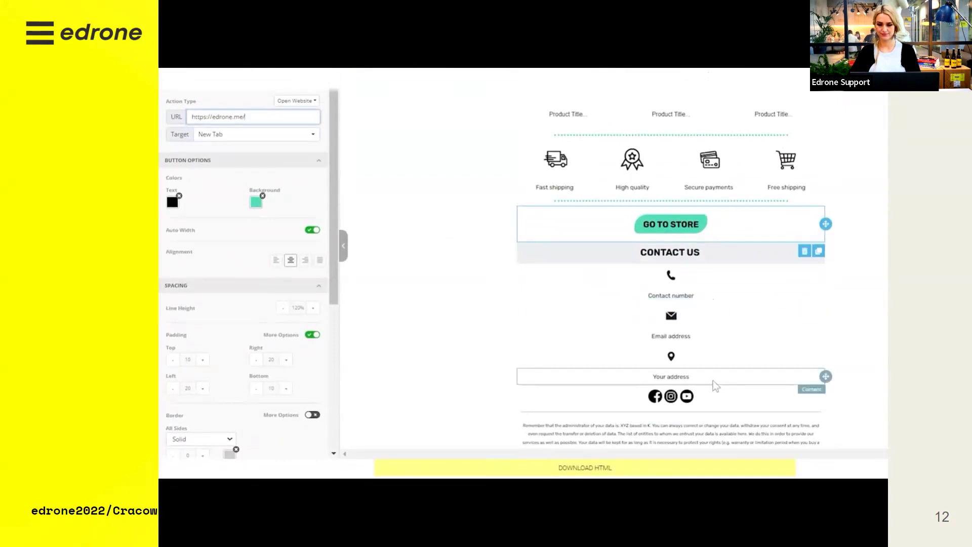
pyautogui.click(633, 398)
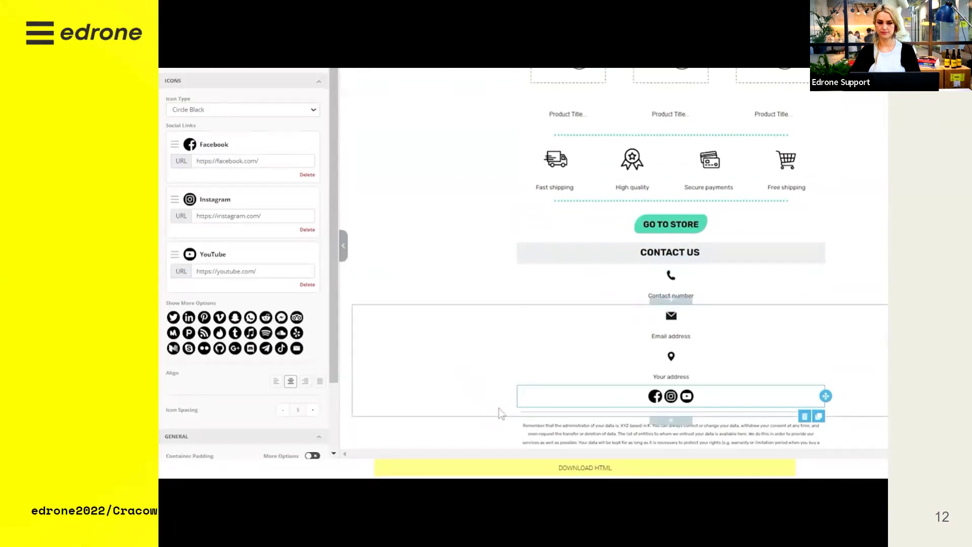
pyautogui.scroll(-1, 509, 390)
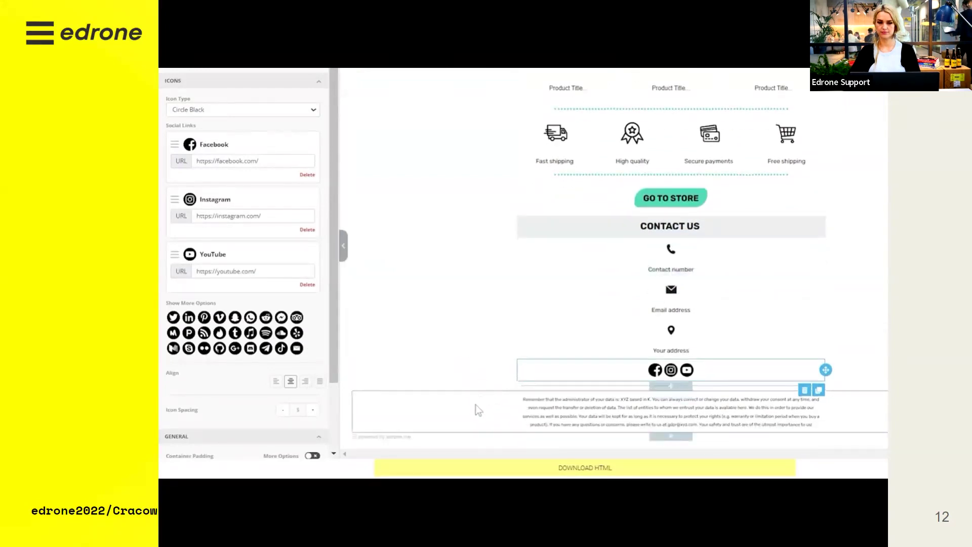
pyautogui.click(476, 405)
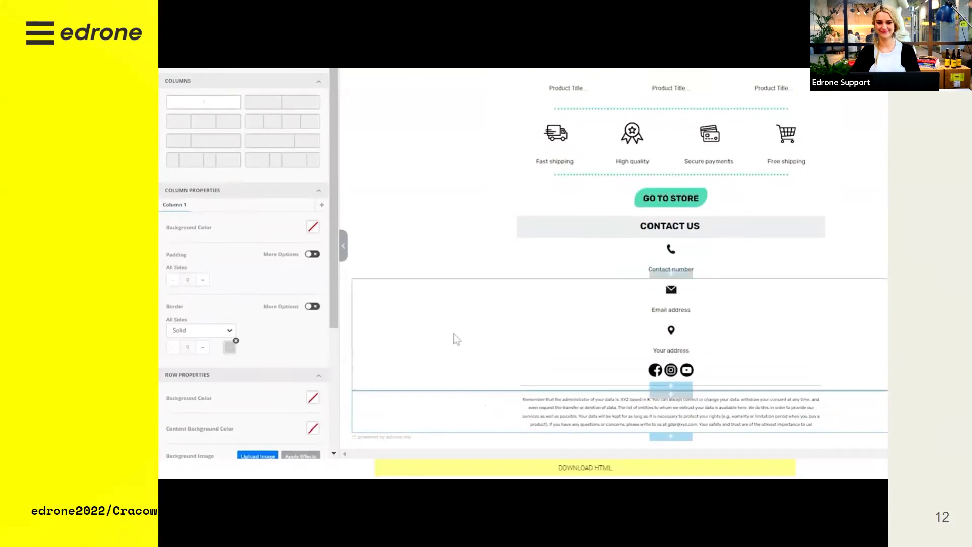
# - Insert another static product with description block between the shipping and payment icons and the "Go to store" button
pyautogui.scroll(2, 401, 217)
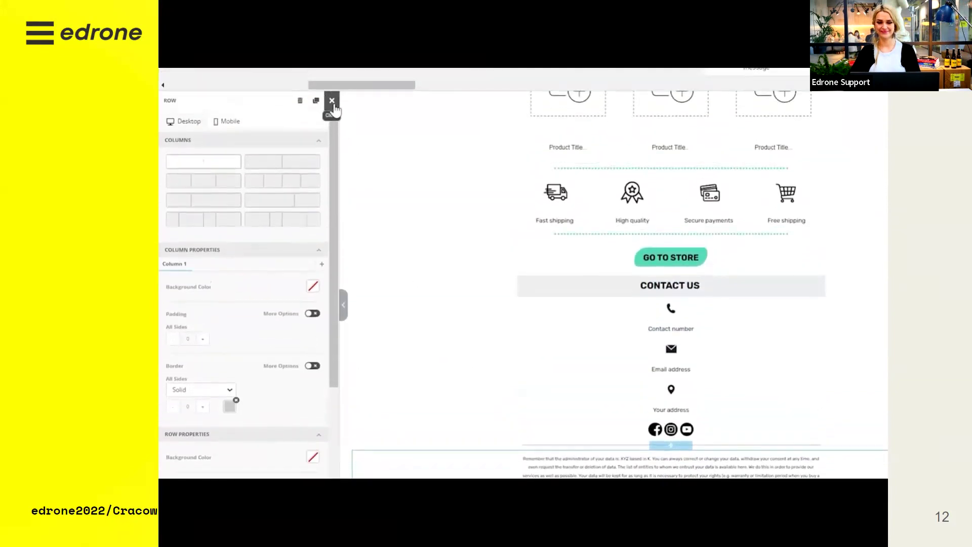
pyautogui.click(331, 100)
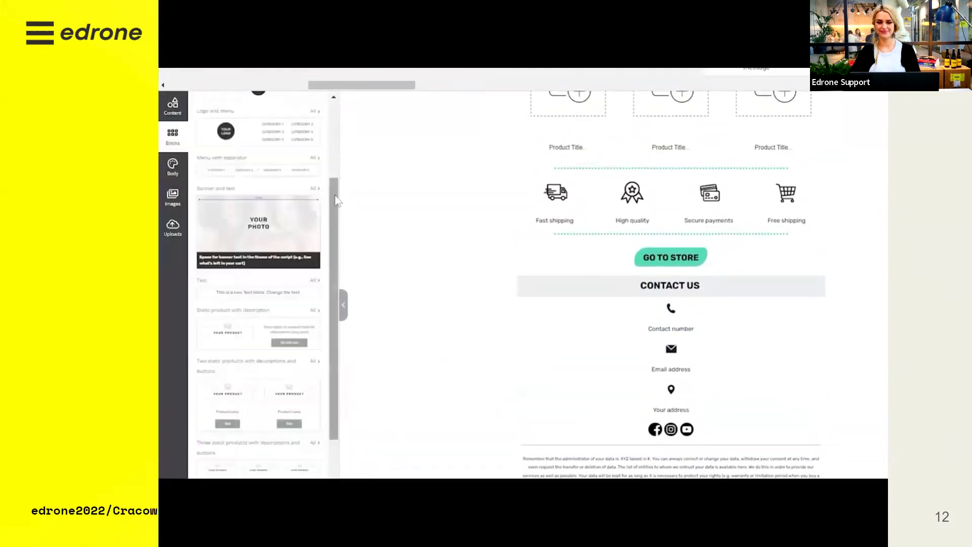
pyautogui.moveTo(334, 184); pyautogui.dragTo(336, 243)
pyautogui.moveTo(231, 263); pyautogui.dragTo(613, 238)
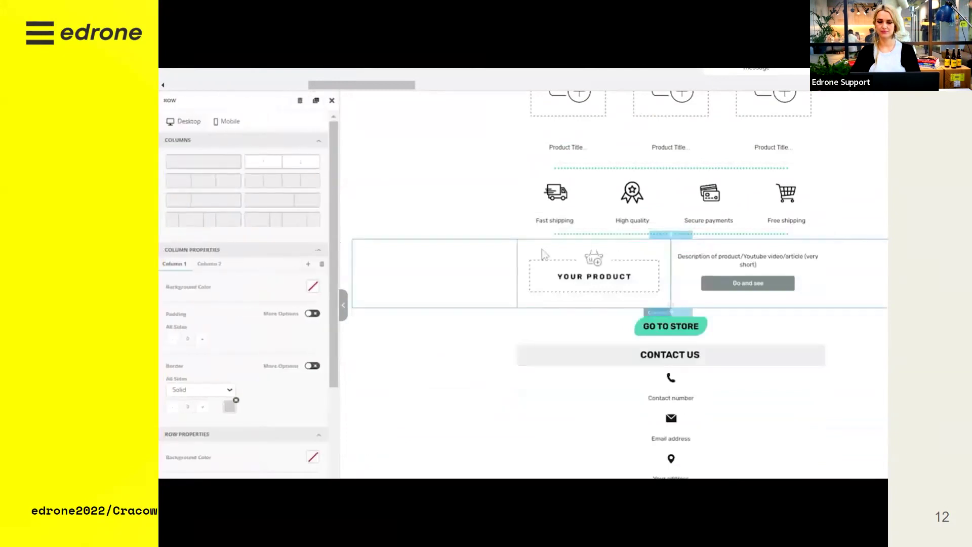